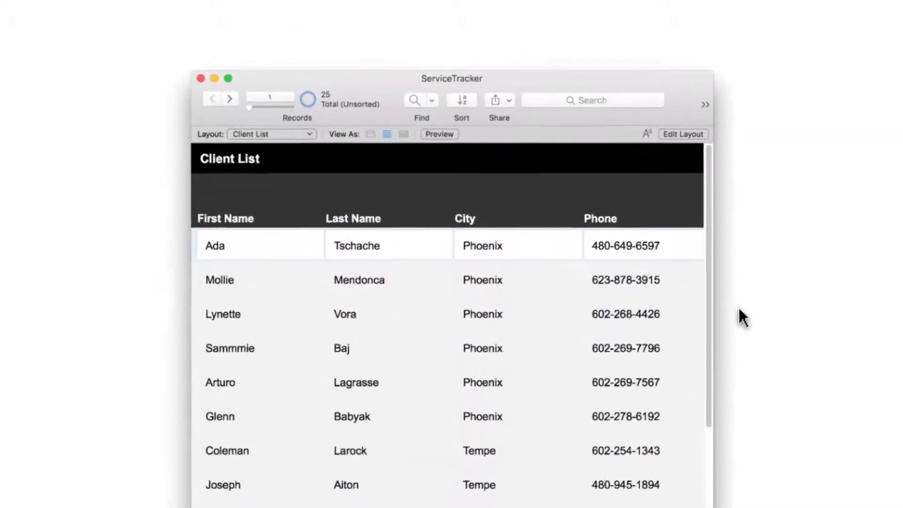
Create a new iPad Form layout named 'Client Details' showing Client records.
{"action": "left_click", "coordinate": [692, 139]}
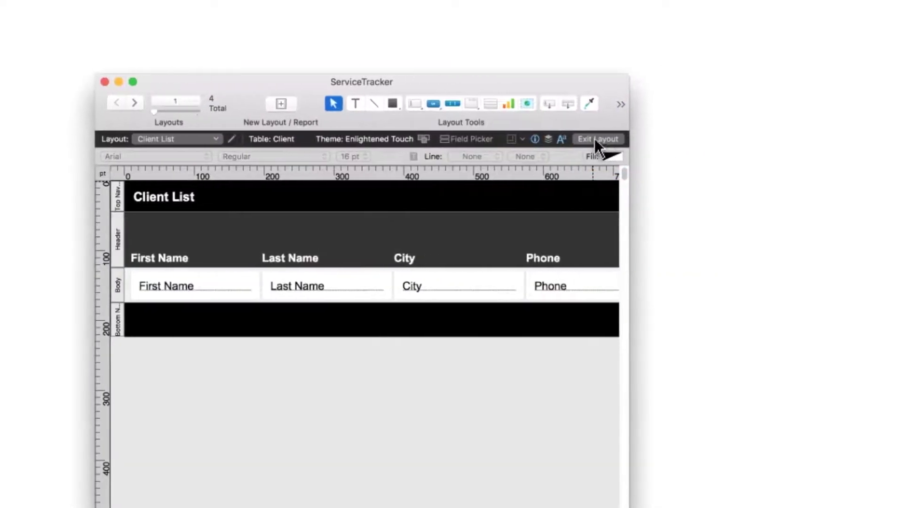
{"action": "left_click", "coordinate": [246, 104]}
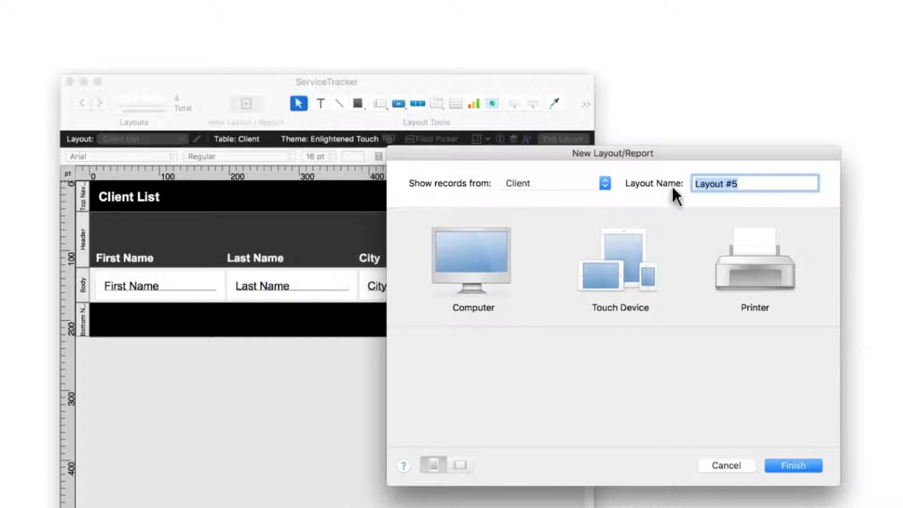
{"action": "type", "text": "Client Details"}
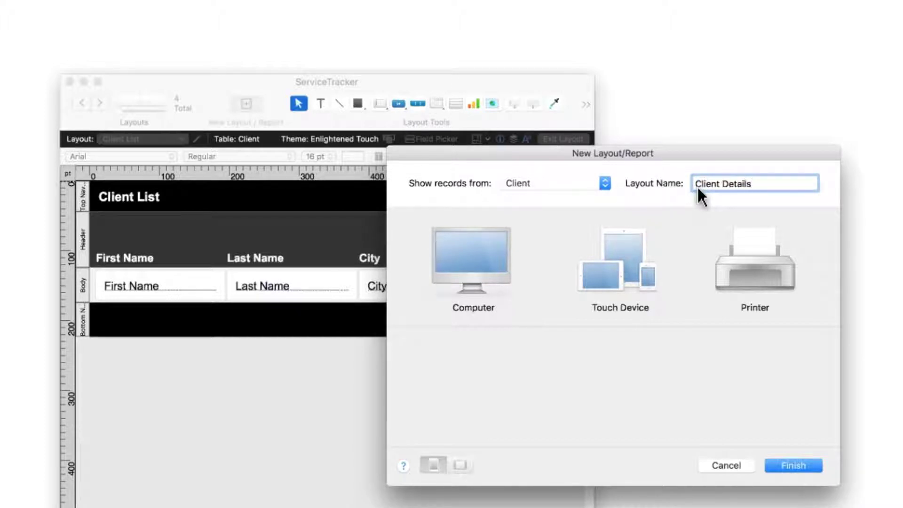
{"action": "left_click", "coordinate": [608, 281]}
{"action": "left_click", "coordinate": [682, 289]}
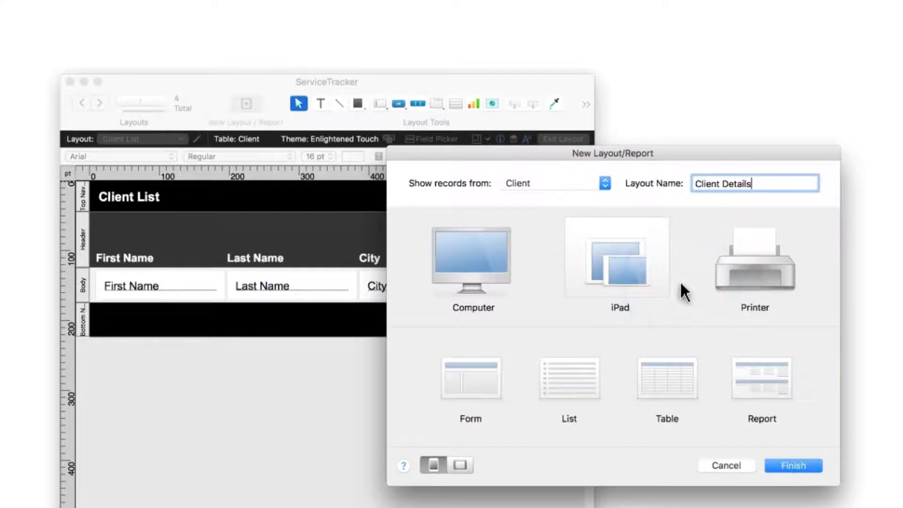
{"action": "left_click", "coordinate": [475, 383]}
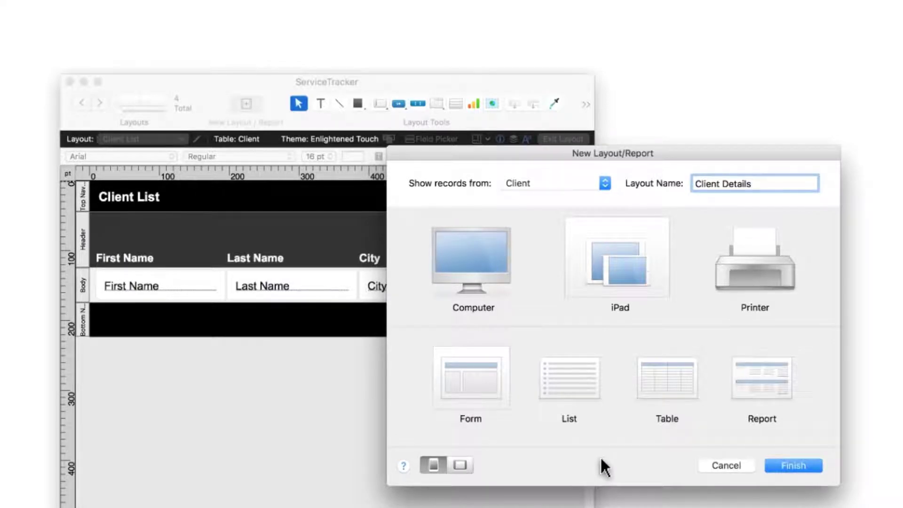
{"action": "left_click", "coordinate": [791, 465]}
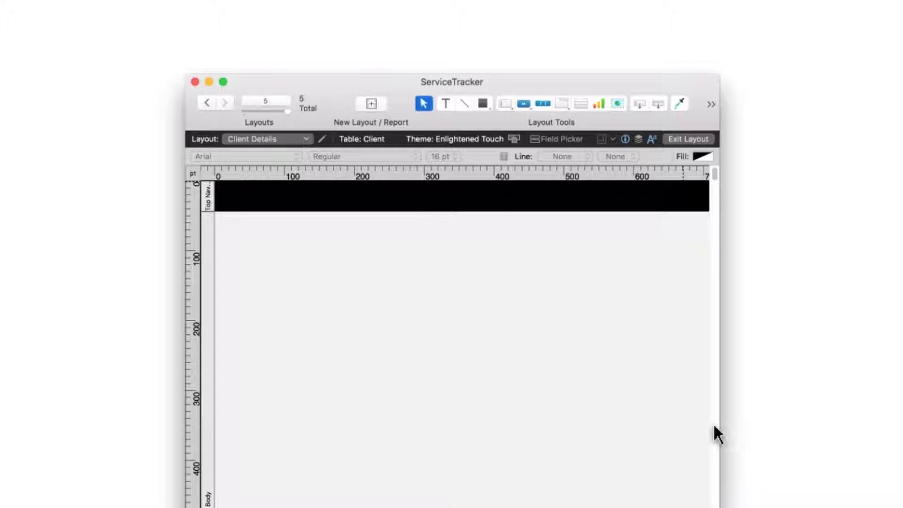
Type a 'Client Details' title in the top band, apply Header Text style, and widen it.
{"action": "left_click", "coordinate": [446, 104]}
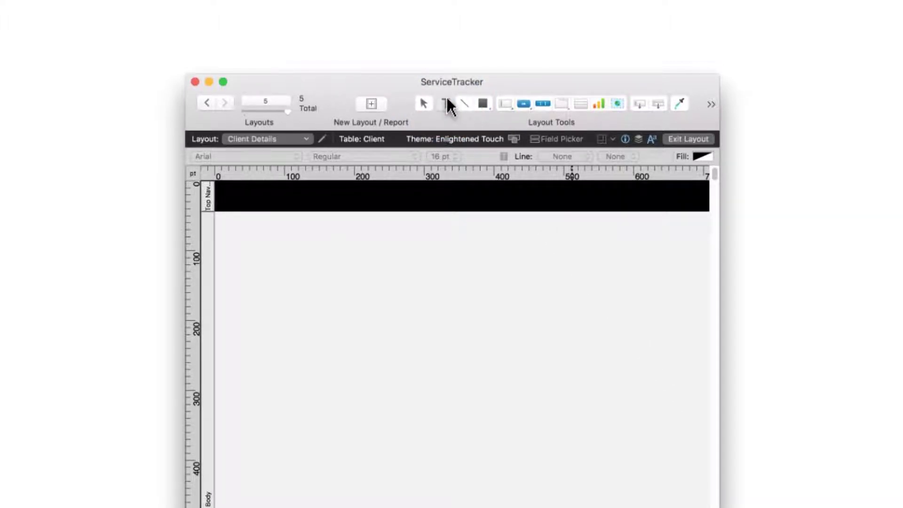
{"action": "left_click", "coordinate": [230, 208]}
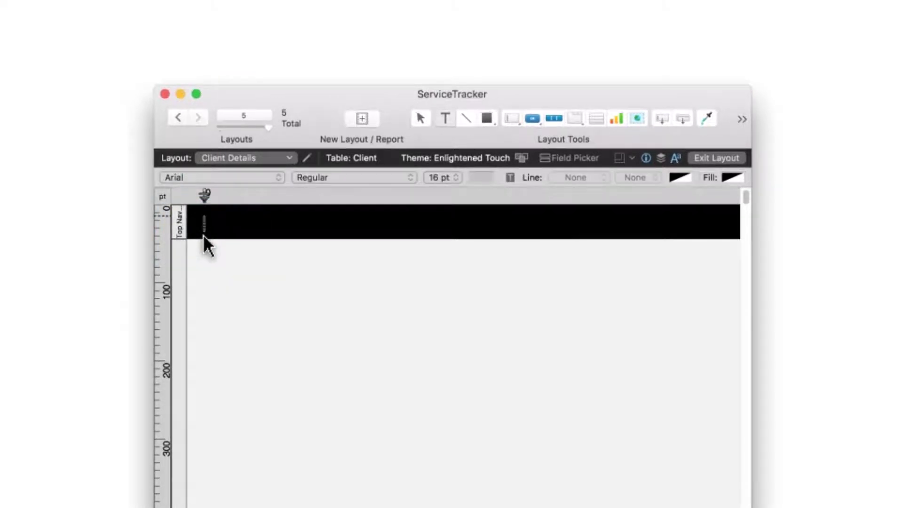
{"action": "type", "text": "Client Details"}
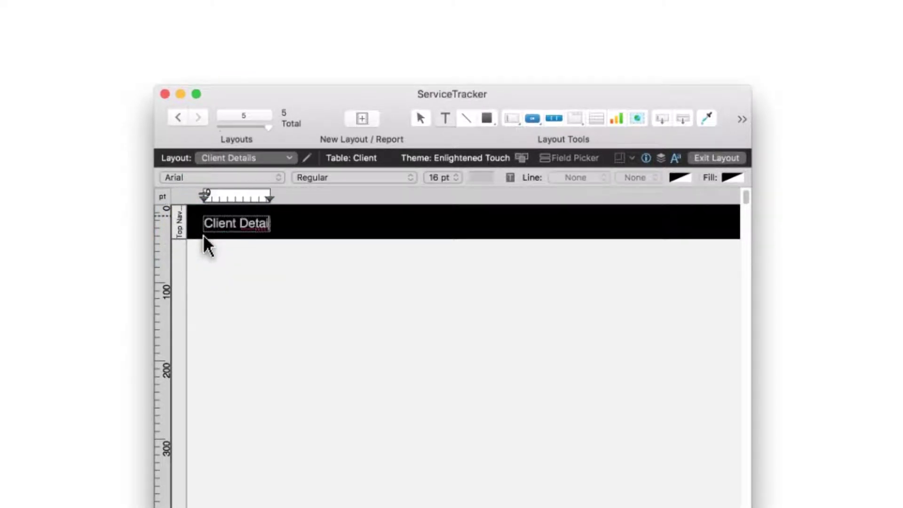
{"action": "left_click", "coordinate": [182, 233]}
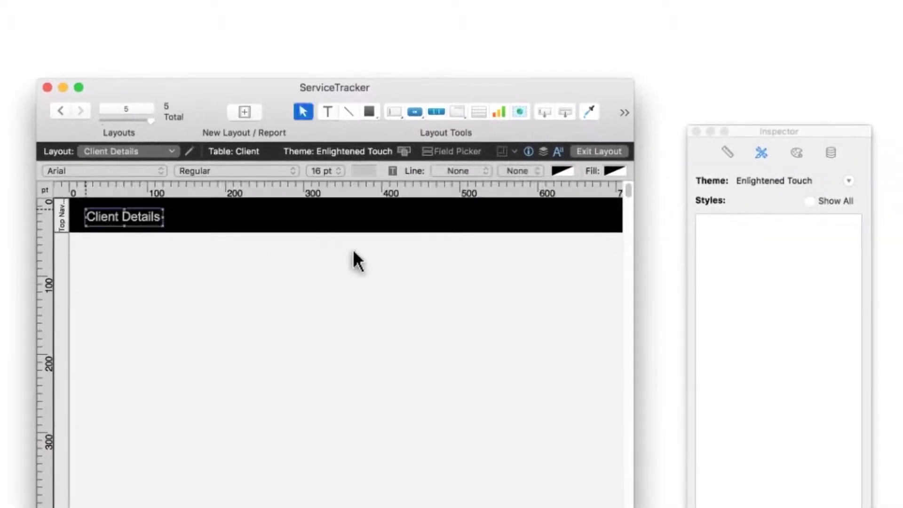
{"action": "left_click", "coordinate": [724, 281]}
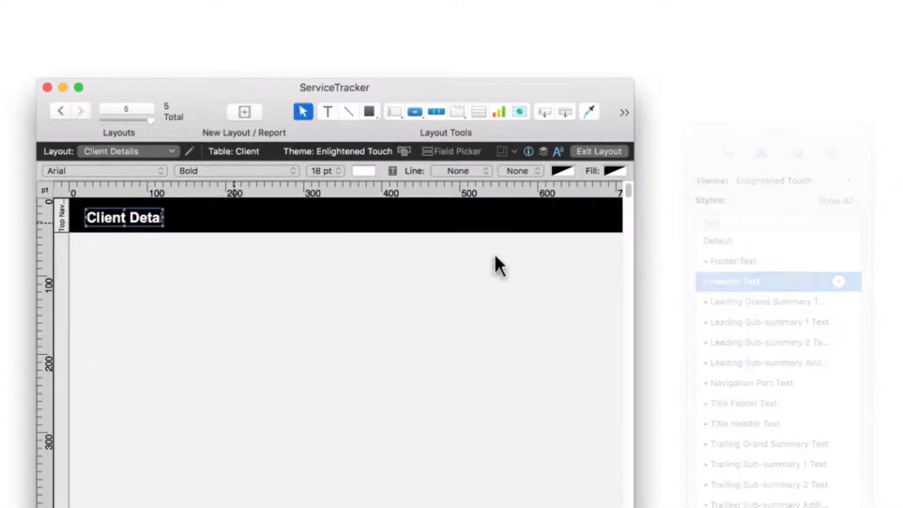
{"action": "left_click_drag", "start_coordinate": [166, 218], "coordinate": [191, 218]}
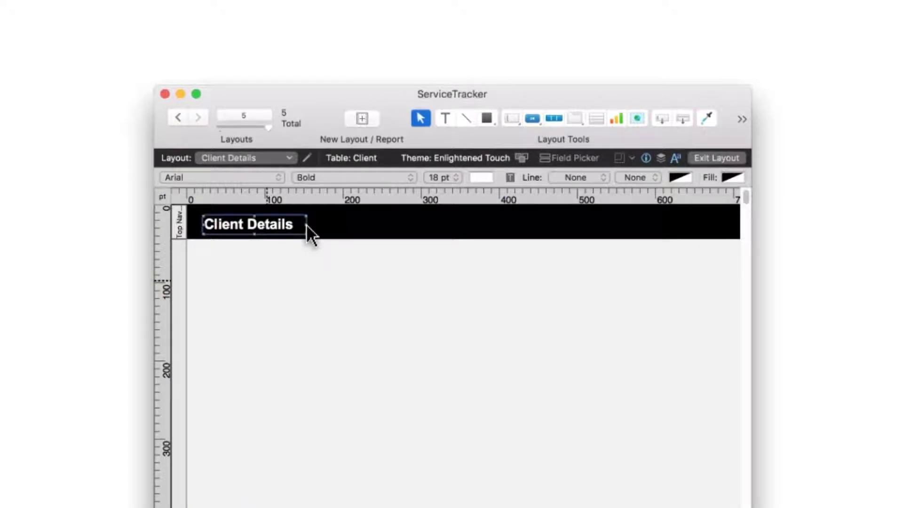
Place the First Name through Email fields vertically with labels on top.
{"action": "left_click", "coordinate": [576, 158]}
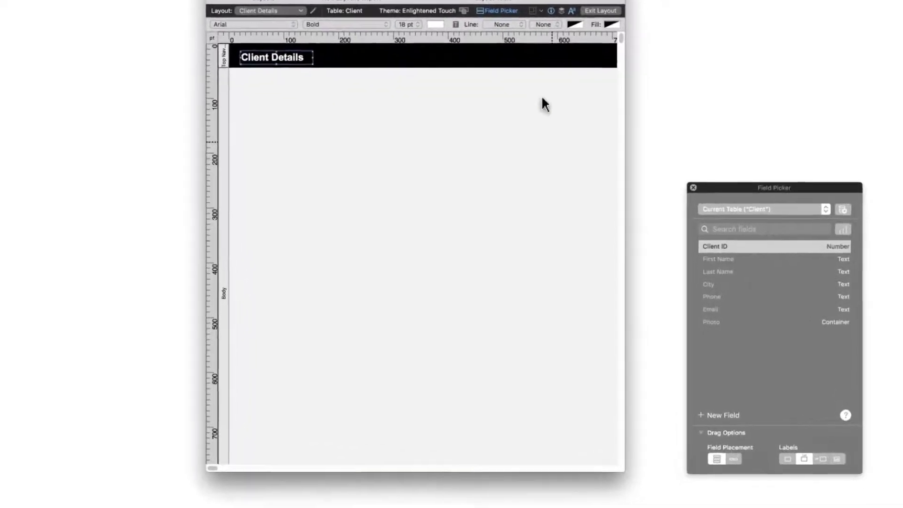
{"action": "left_click", "coordinate": [716, 458]}
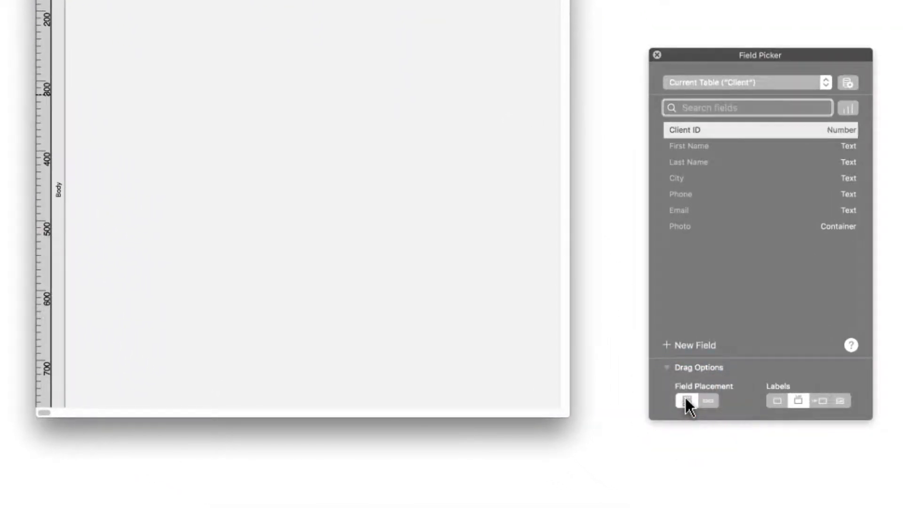
{"action": "left_click", "coordinate": [795, 397]}
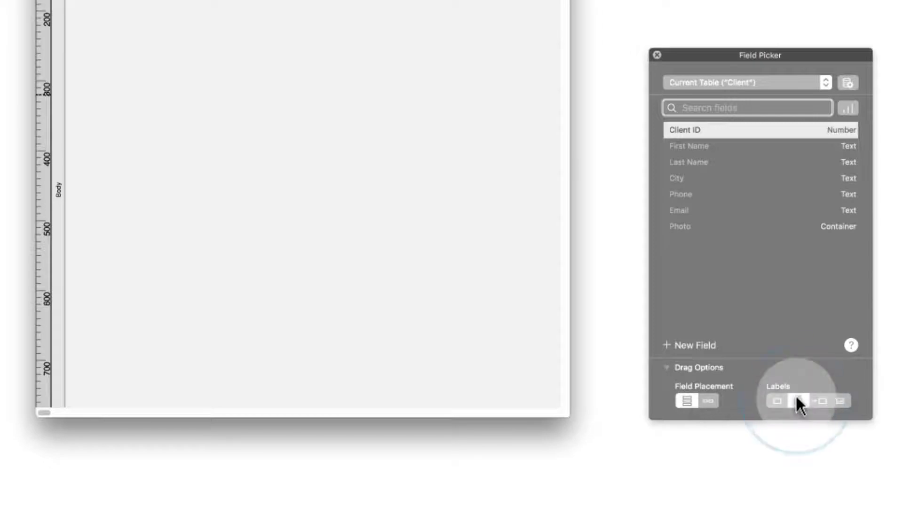
{"action": "left_click", "coordinate": [697, 150]}
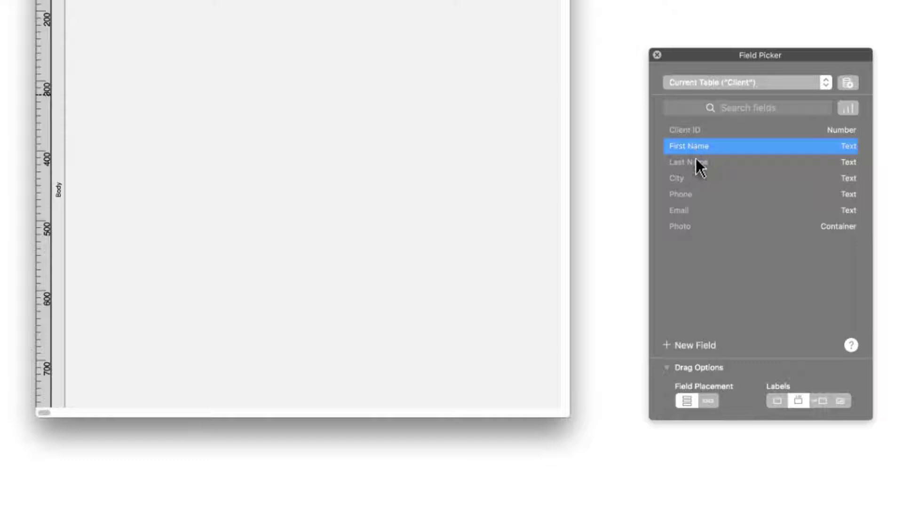
{"action": "left_click", "coordinate": [695, 212], "text": "shift"}
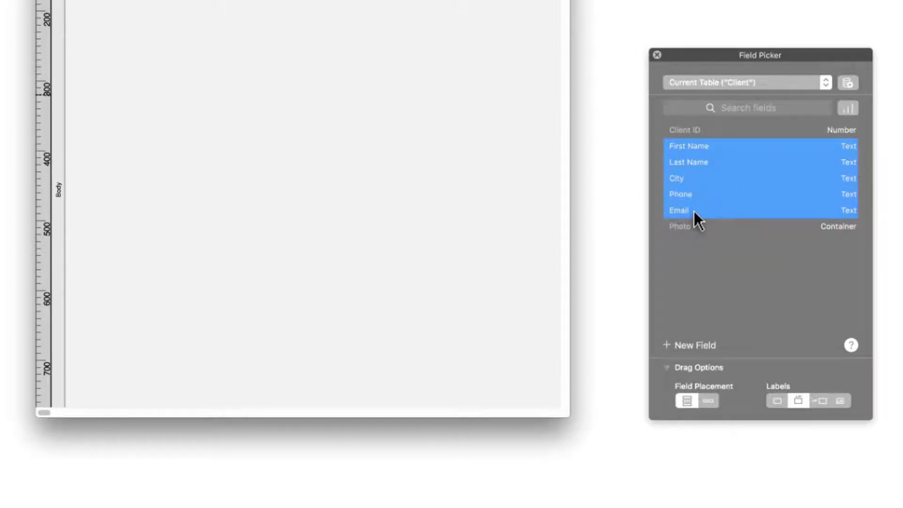
{"action": "left_click_drag", "start_coordinate": [695, 216], "coordinate": [82, 175]}
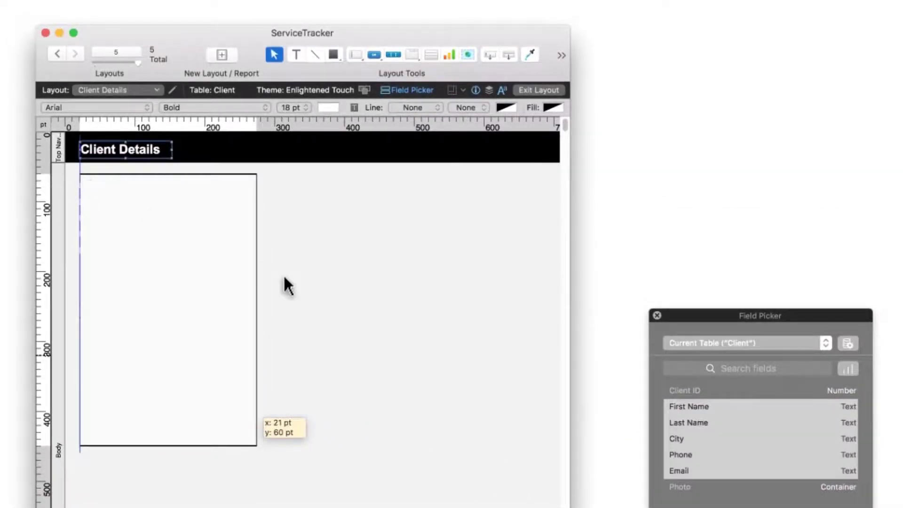
Add the Photo field right of the client fields and stretch it to their full height.
{"action": "left_click", "coordinate": [699, 487]}
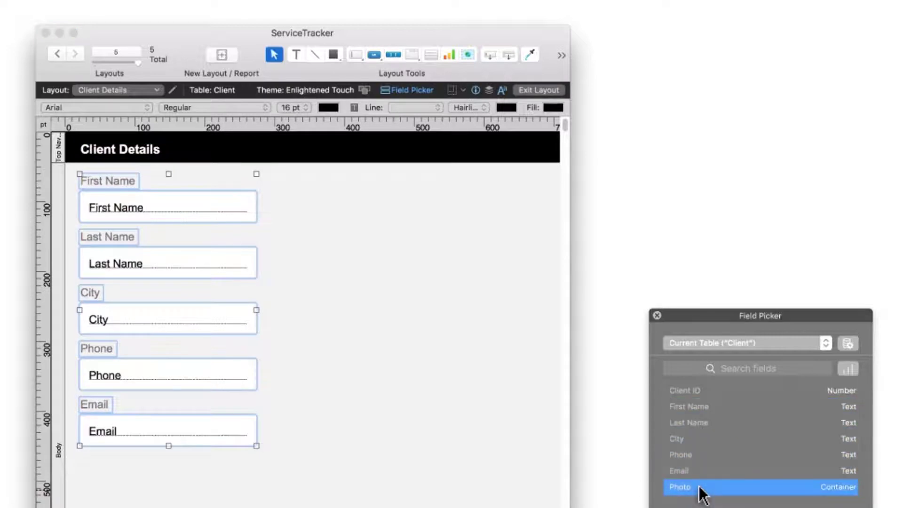
{"action": "left_click_drag", "start_coordinate": [699, 487], "coordinate": [392, 191]}
{"action": "left_click", "coordinate": [391, 186]}
{"action": "left_click", "coordinate": [391, 190]}
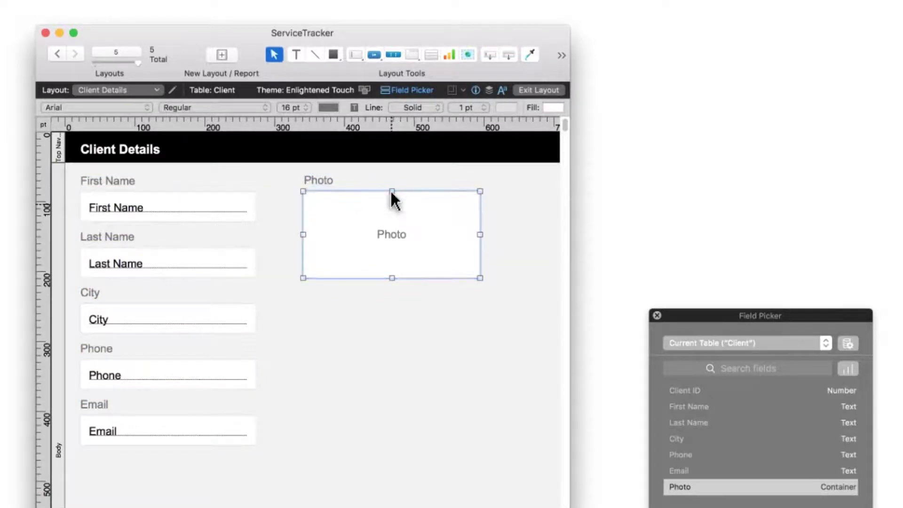
{"action": "left_click_drag", "start_coordinate": [392, 278], "coordinate": [391, 445]}
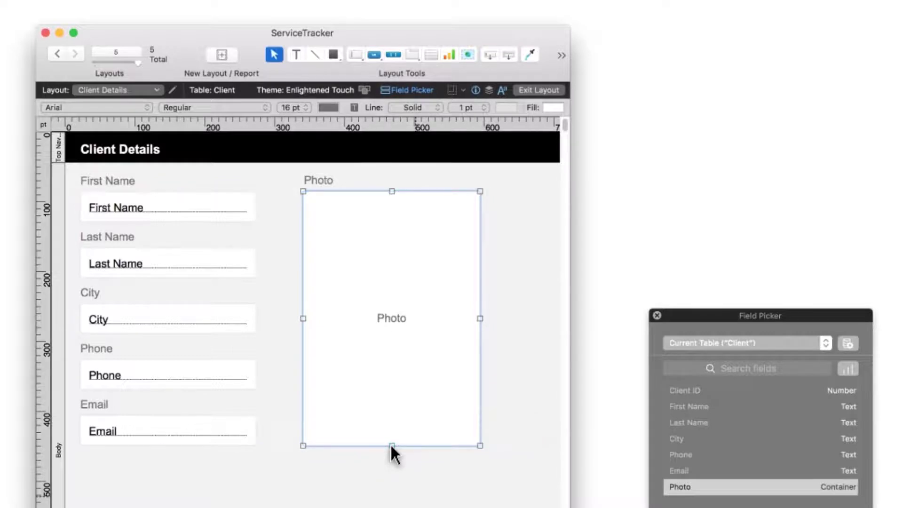
In Browse mode, drop the first client's PNG photo into the Photo field.
{"action": "left_click", "coordinate": [538, 89]}
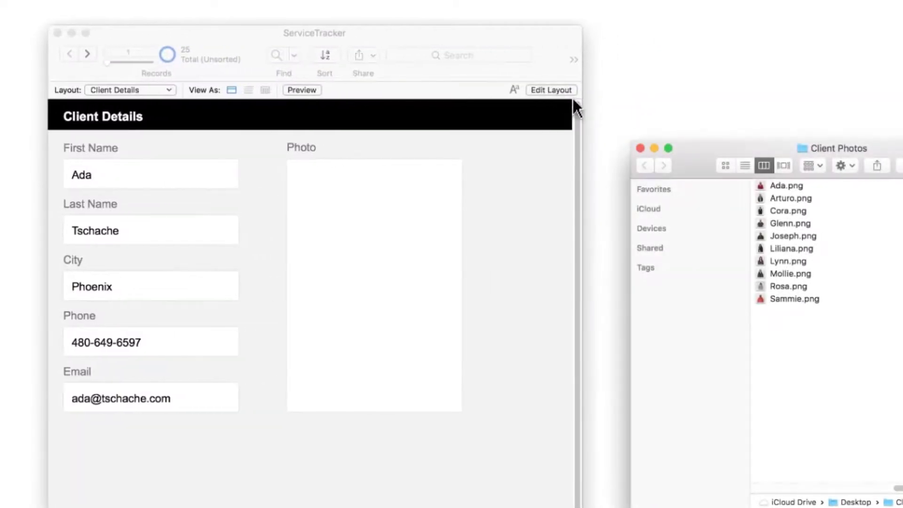
{"action": "left_click_drag", "start_coordinate": [777, 183], "coordinate": [385, 199]}
{"action": "left_click_drag", "start_coordinate": [525, 199], "coordinate": [525, 199]}
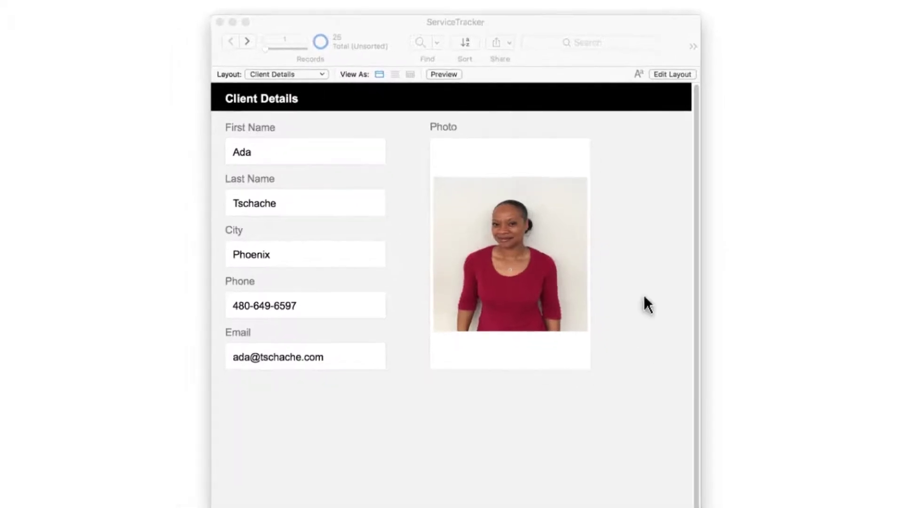
Draw a portal below the Email field for related Visit records.
{"action": "left_click", "coordinate": [632, 60]}
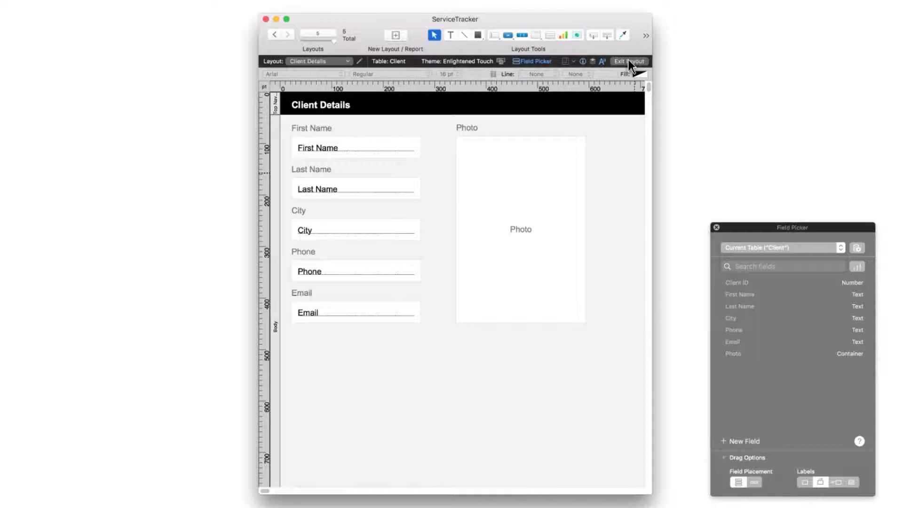
{"action": "left_click", "coordinate": [550, 35]}
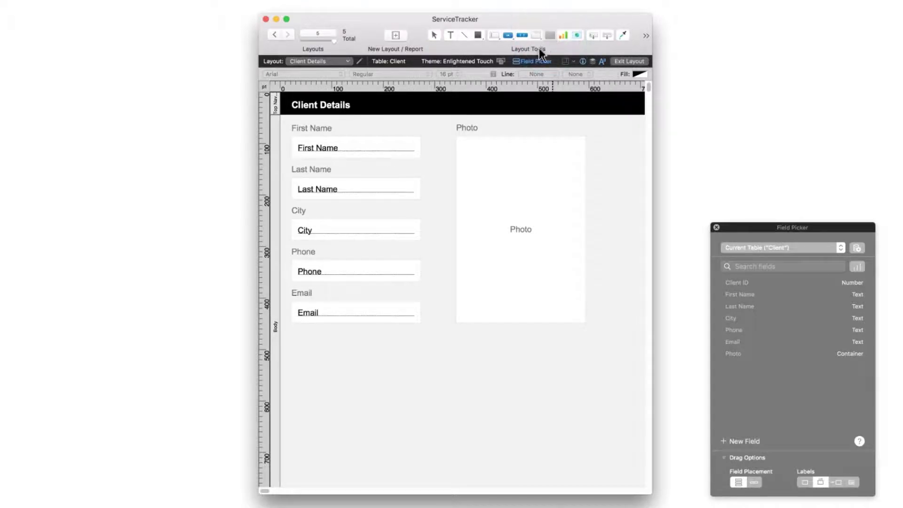
{"action": "mouse_move", "coordinate": [294, 345]}
{"action": "left_mouse_down"}
{"action": "mouse_move", "coordinate": [581, 425]}
{"action": "mouse_move", "coordinate": [586, 459]}
{"action": "left_mouse_up"}
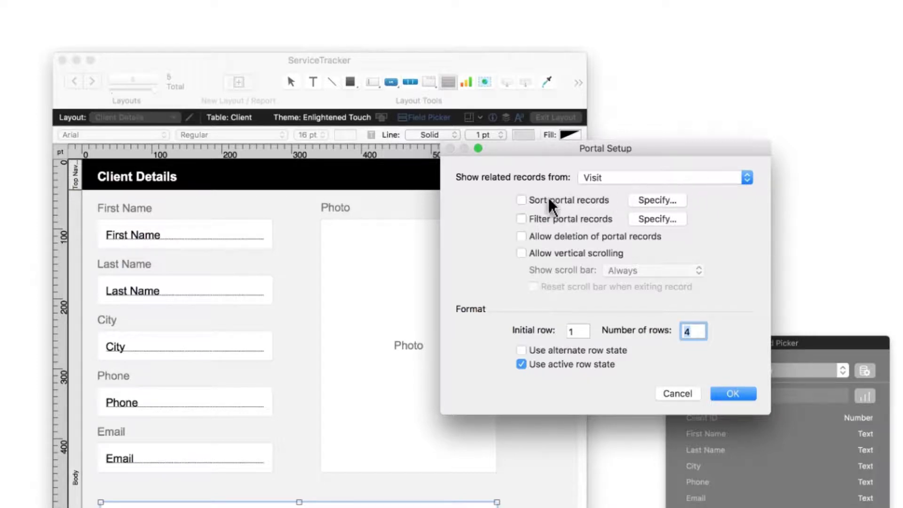
Sort the Visit portal by Visit Date, show 5 rows, and allow vertical scrolling.
{"action": "left_click", "coordinate": [522, 200]}
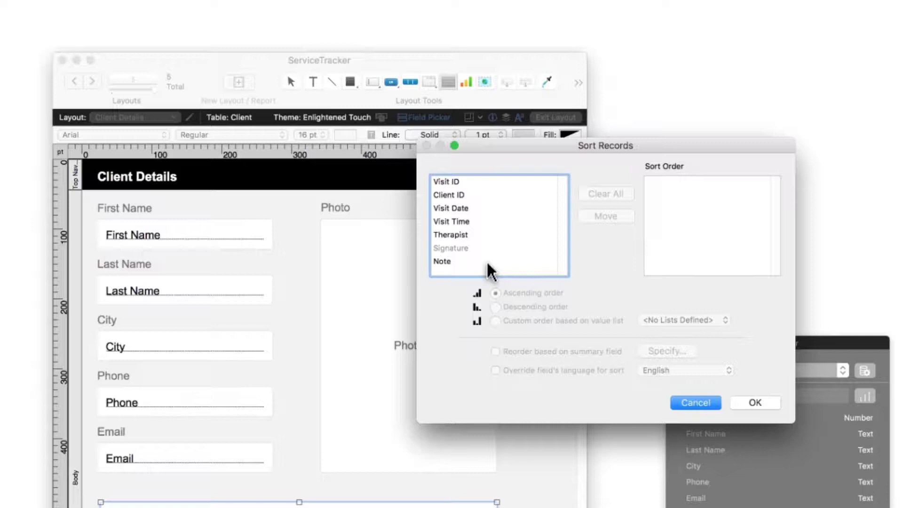
{"action": "left_click", "coordinate": [472, 208]}
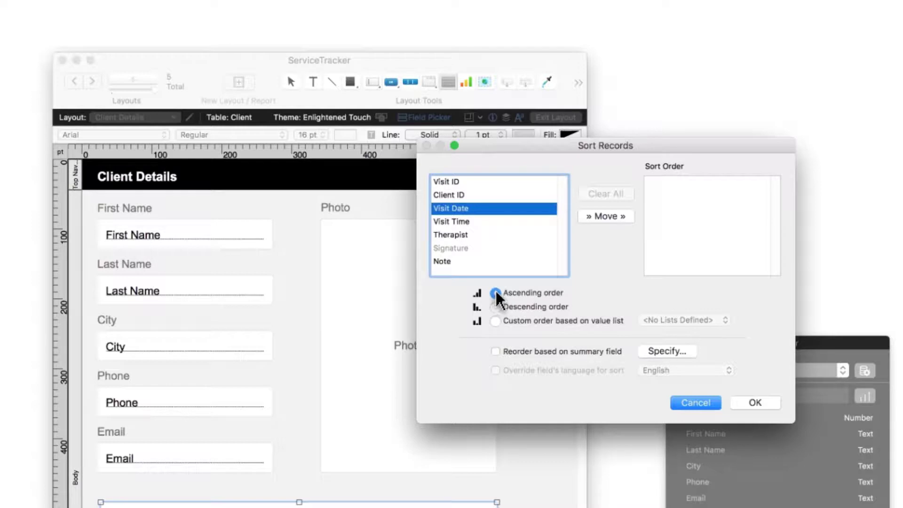
{"action": "left_click", "coordinate": [606, 217]}
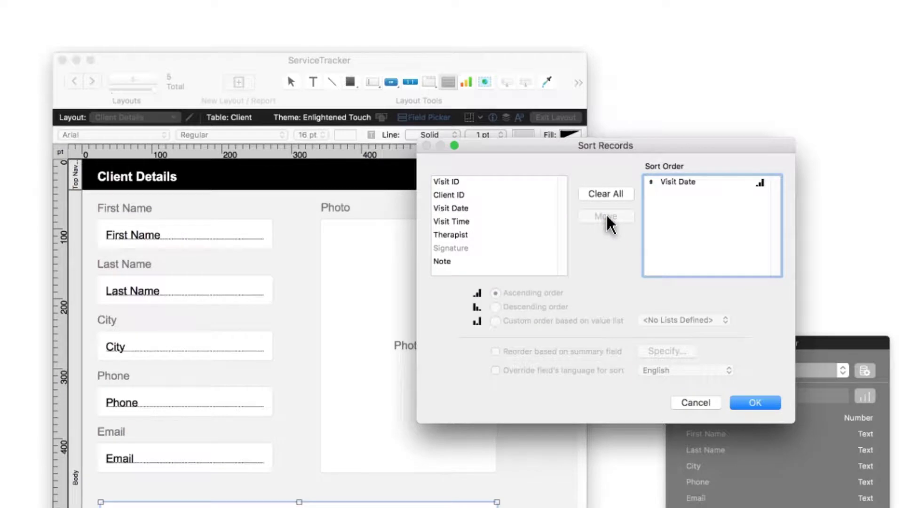
{"action": "left_click", "coordinate": [756, 401]}
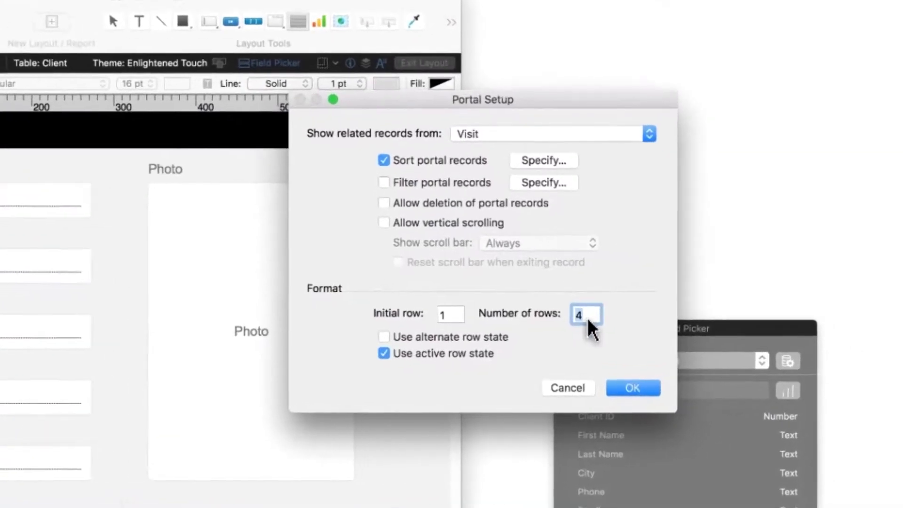
{"action": "type", "text": "5"}
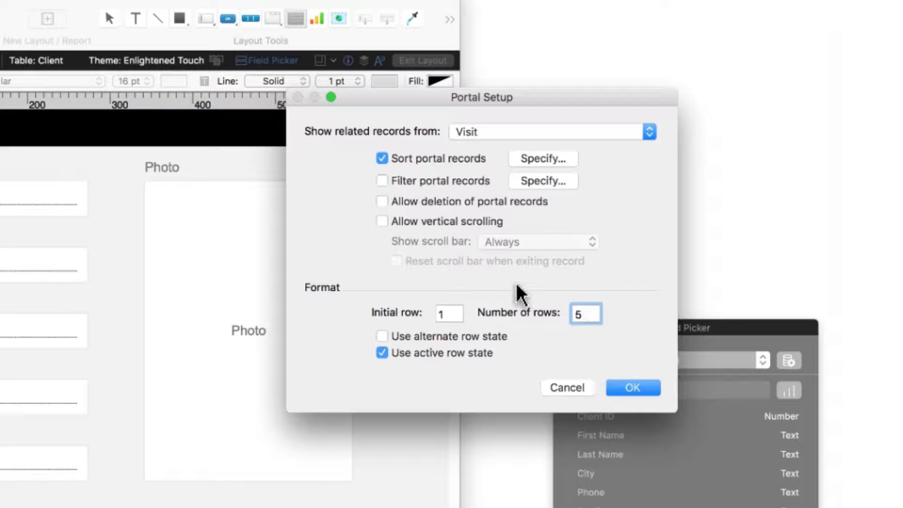
{"action": "left_click", "coordinate": [383, 220]}
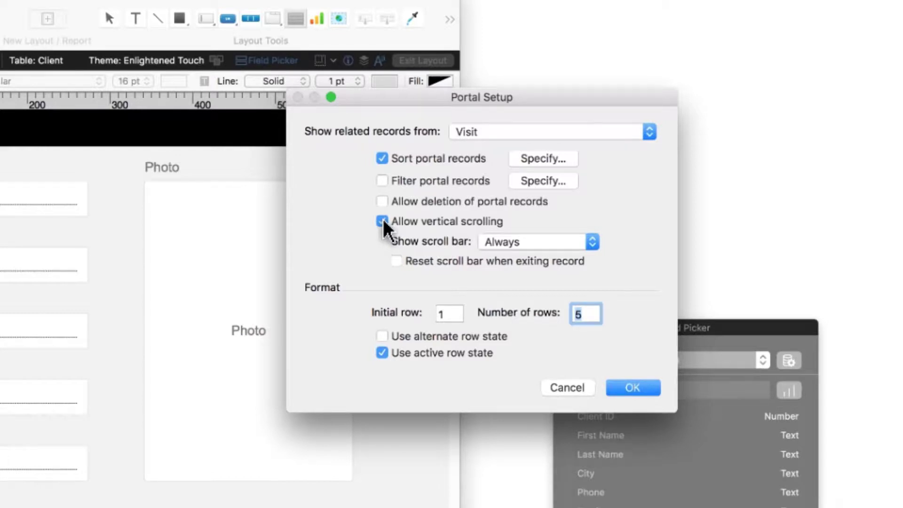
{"action": "left_click", "coordinate": [632, 387]}
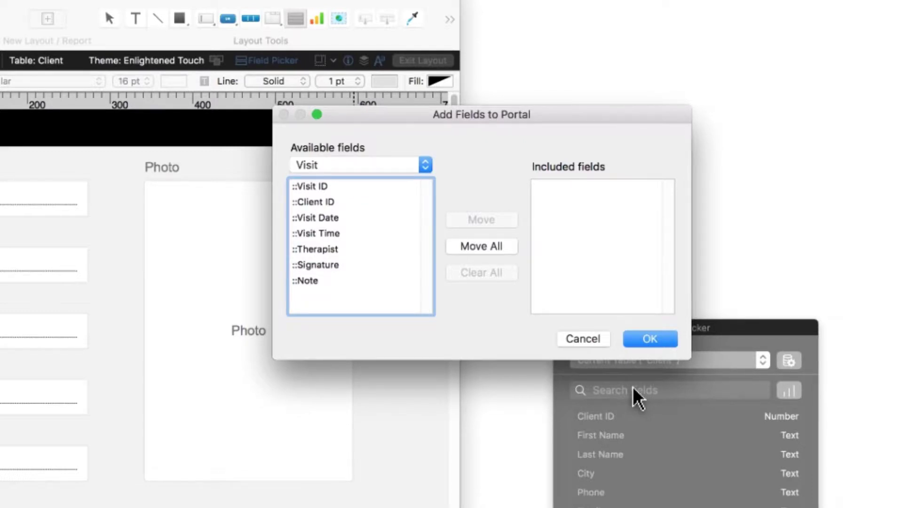
Add the Therapist, Visit Date and Visit Time fields to the portal.
{"action": "double_click", "coordinate": [335, 250]}
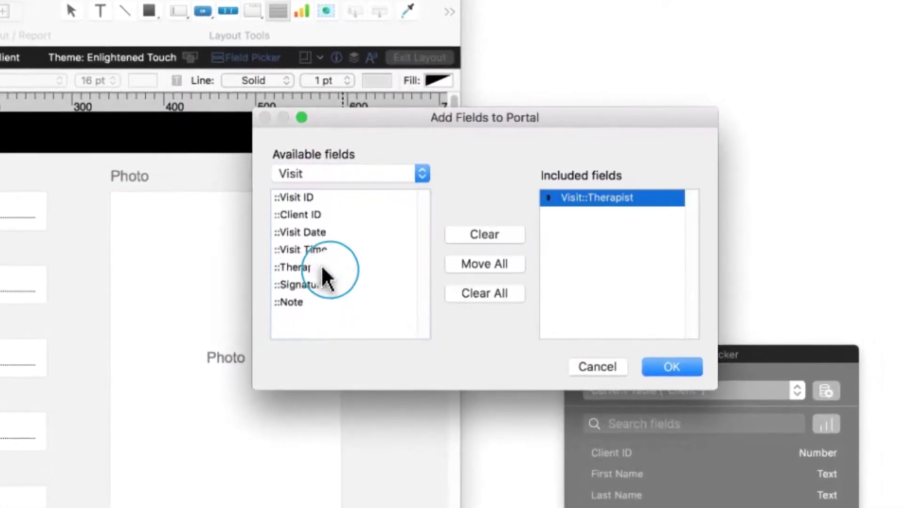
{"action": "double_click", "coordinate": [324, 233]}
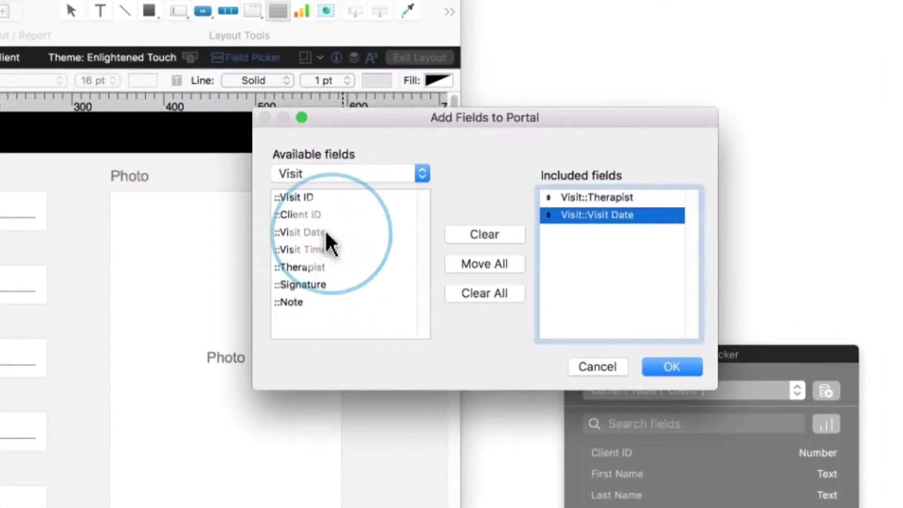
{"action": "double_click", "coordinate": [323, 250]}
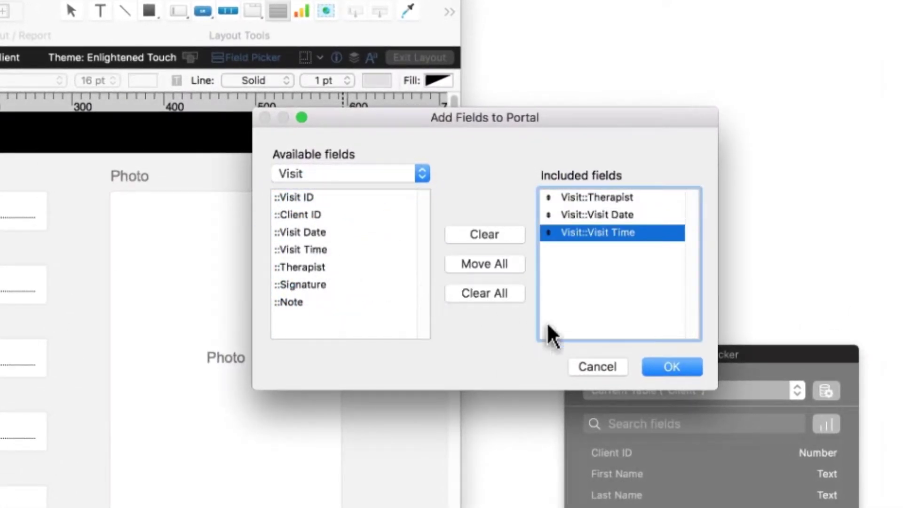
{"action": "left_click", "coordinate": [670, 366]}
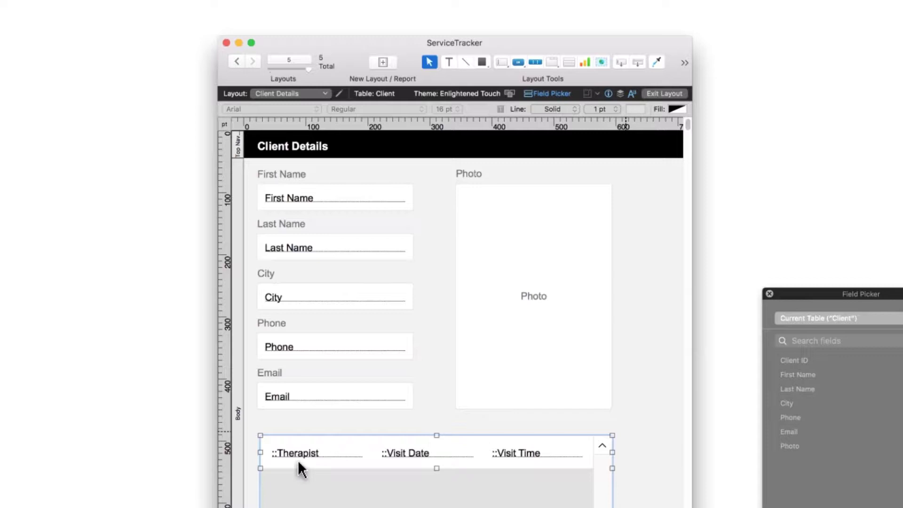
Reconfirm the portal setup and switch to Browse mode.
{"action": "double_click", "coordinate": [554, 481]}
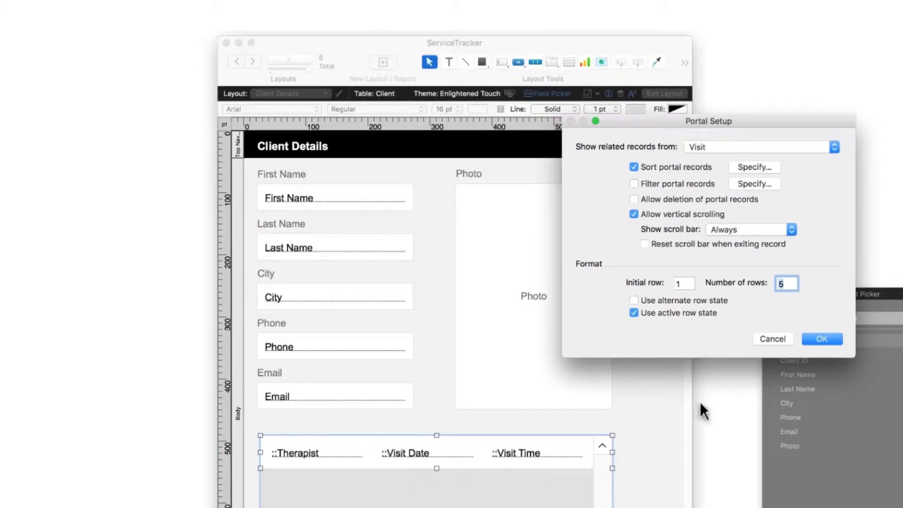
{"action": "left_click", "coordinate": [824, 338]}
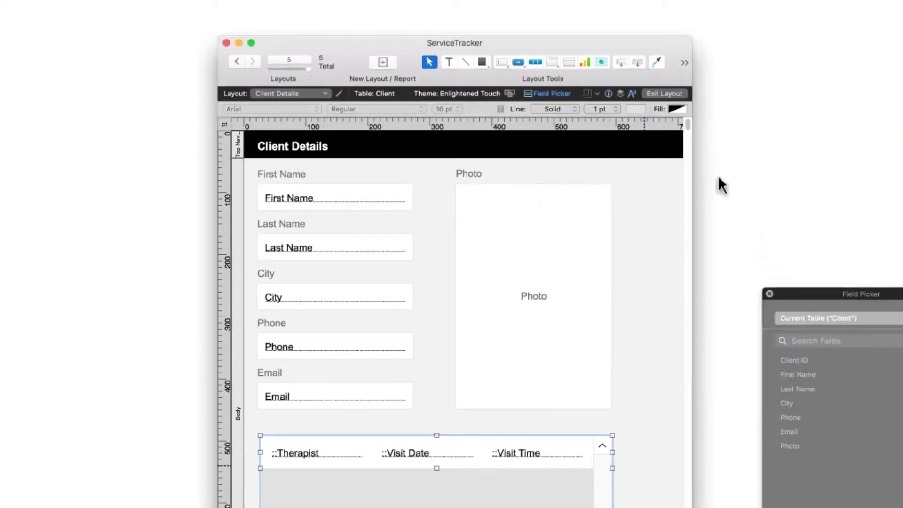
{"action": "left_click", "coordinate": [664, 93]}
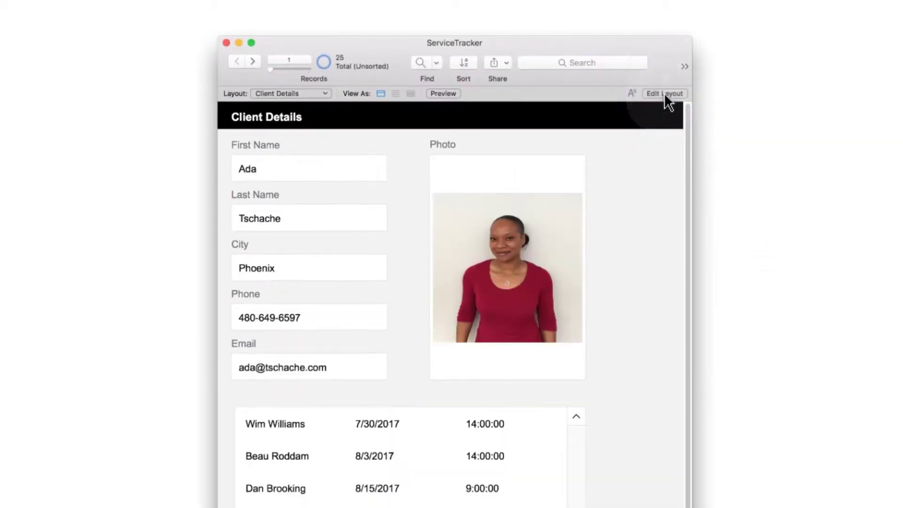
Step forward three client records to check their visits, then go back to record 1.
{"action": "left_click", "coordinate": [254, 61]}
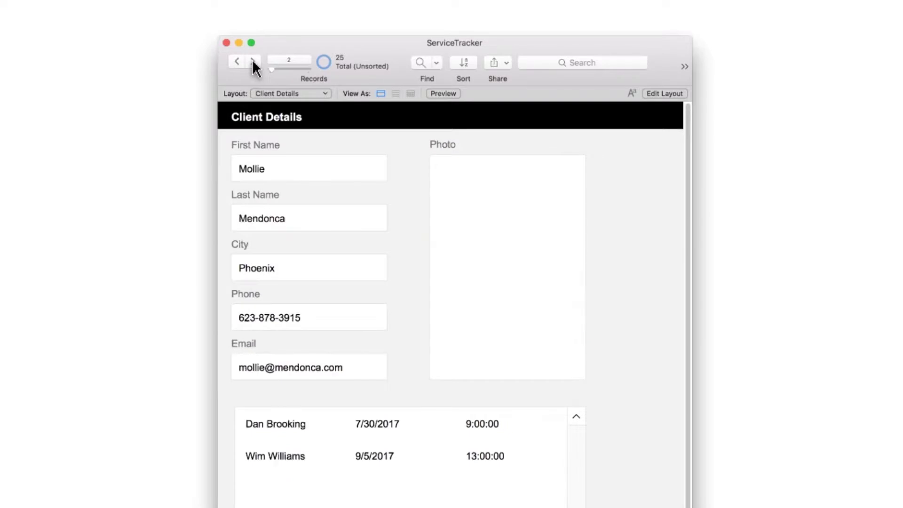
{"action": "left_click", "coordinate": [254, 61]}
{"action": "left_click", "coordinate": [253, 61]}
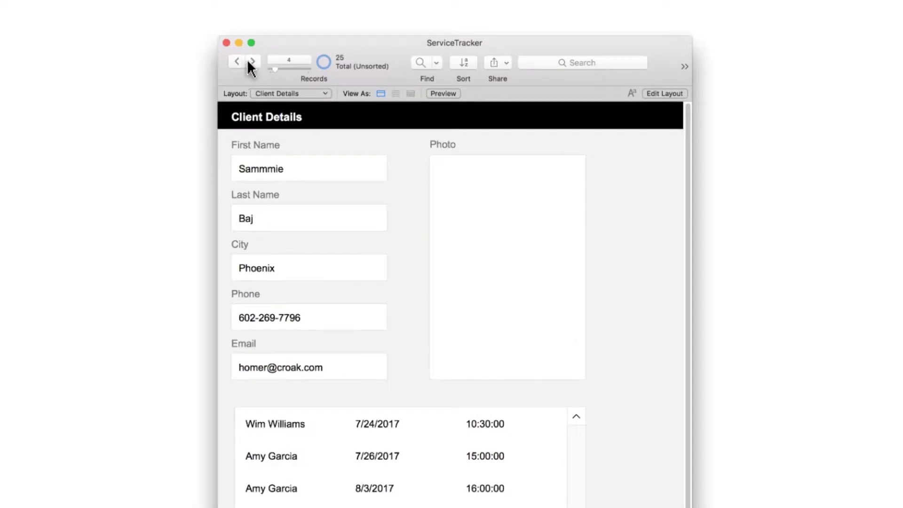
{"action": "left_click", "coordinate": [237, 61]}
{"action": "left_click", "coordinate": [236, 61]}
{"action": "left_click", "coordinate": [236, 61]}
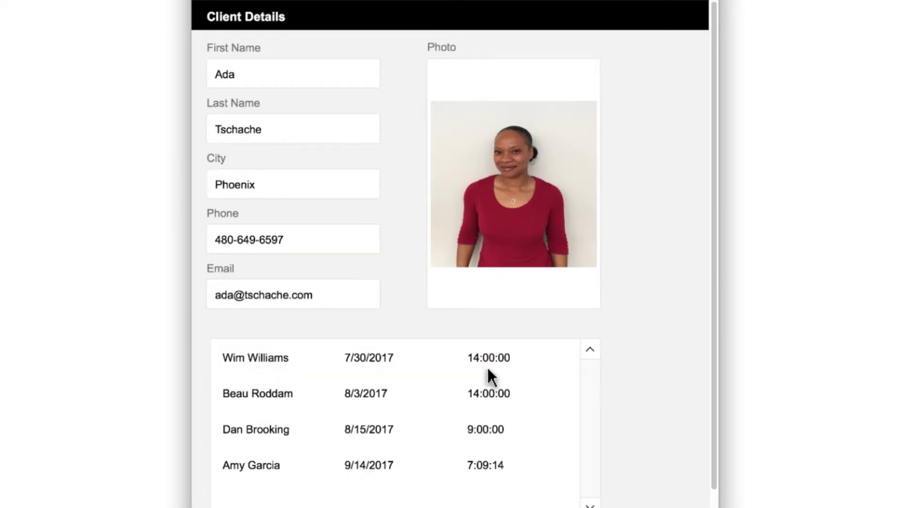
Add a 'Therapist' text label positioned above the portal's Therapist column.
{"action": "left_click", "coordinate": [668, 80]}
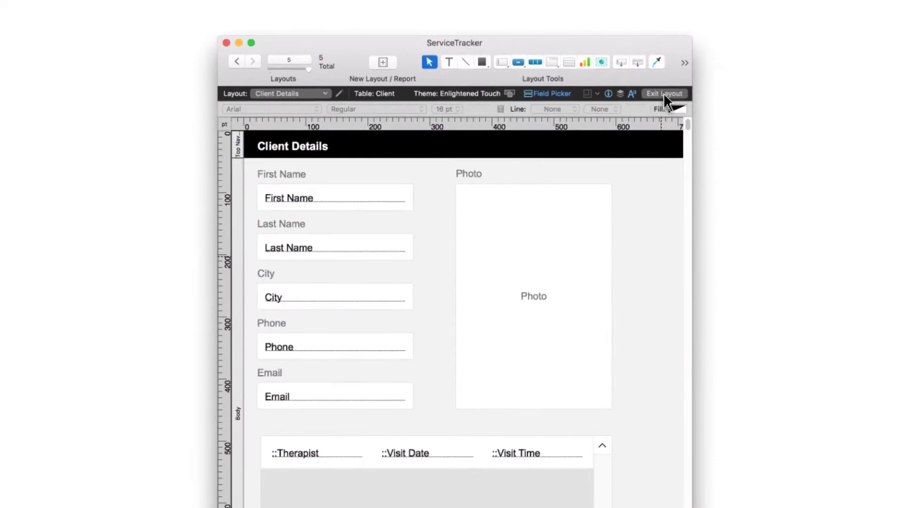
{"action": "left_click", "coordinate": [449, 61]}
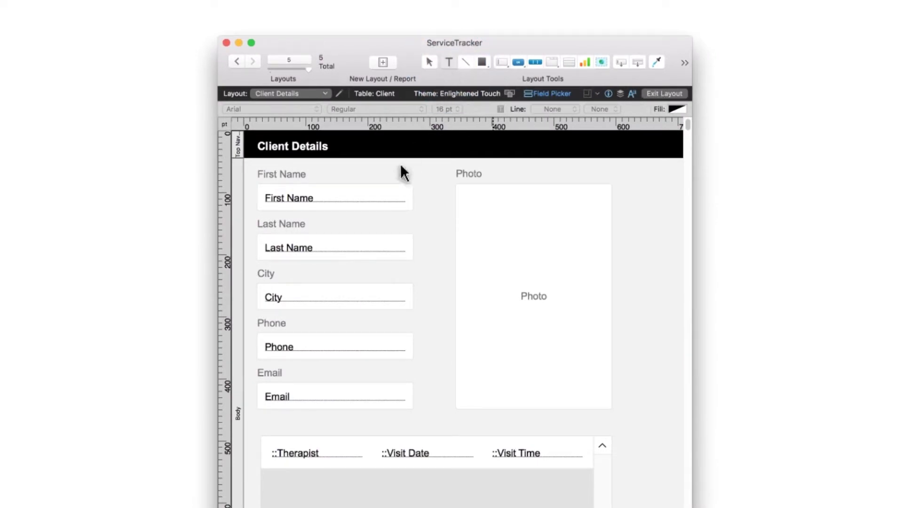
{"action": "left_click", "coordinate": [273, 432]}
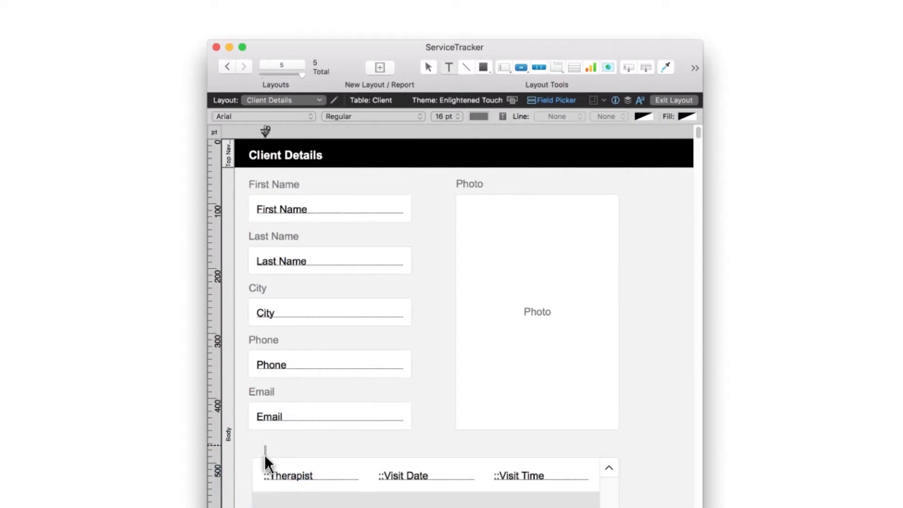
{"action": "type", "text": "Therapist"}
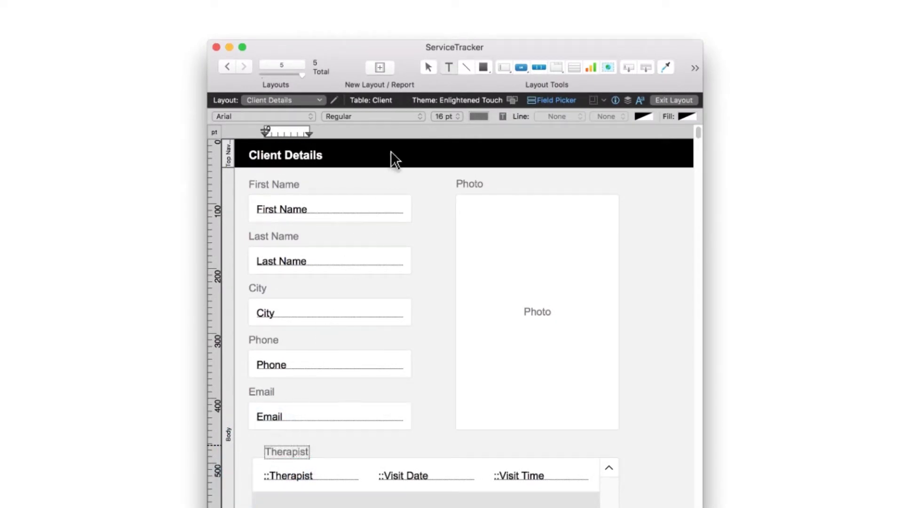
{"action": "left_click", "coordinate": [428, 68]}
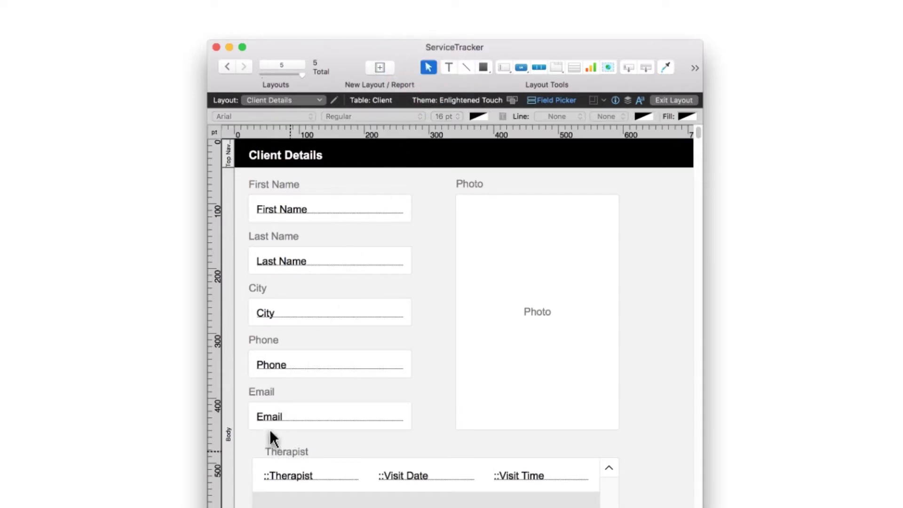
{"action": "left_click_drag", "start_coordinate": [265, 451], "coordinate": [256, 445]}
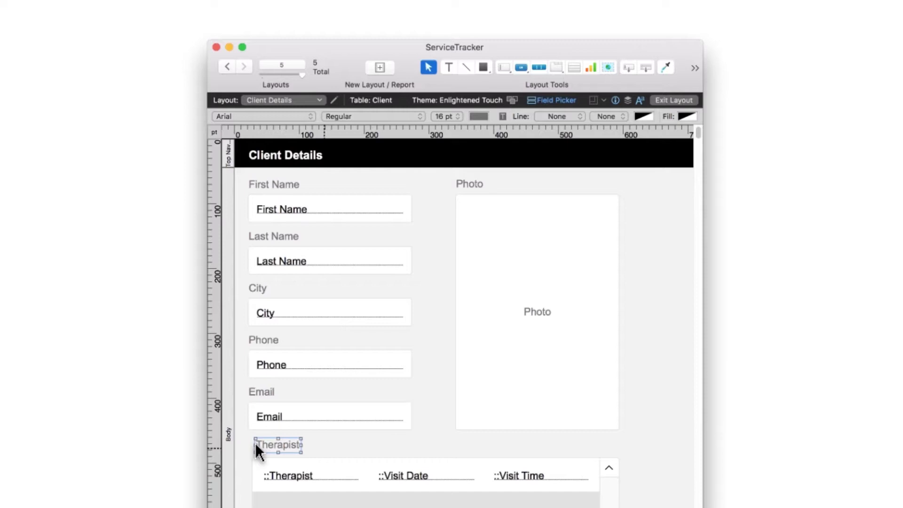
Duplicate the Therapist label and retitle the copy 'Visit Date' above the Visit Date column.
{"action": "left_click", "coordinate": [319, 11]}
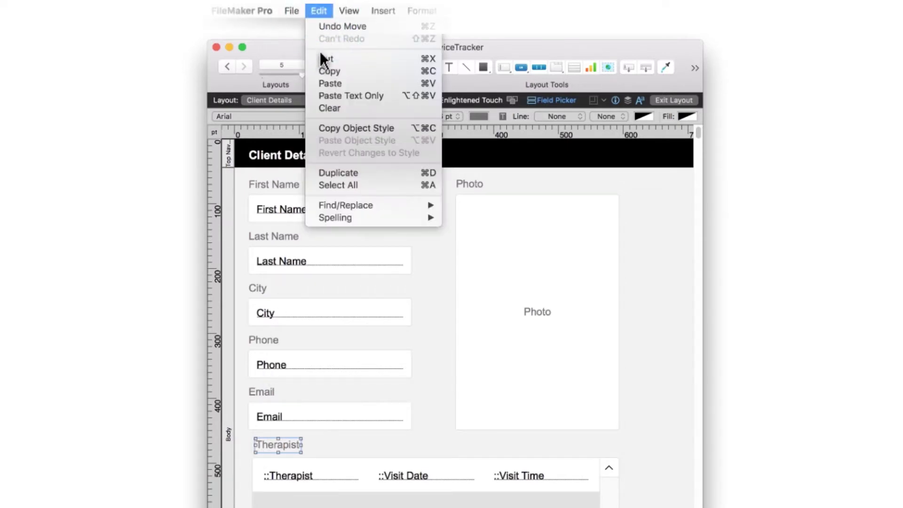
{"action": "left_click", "coordinate": [312, 172]}
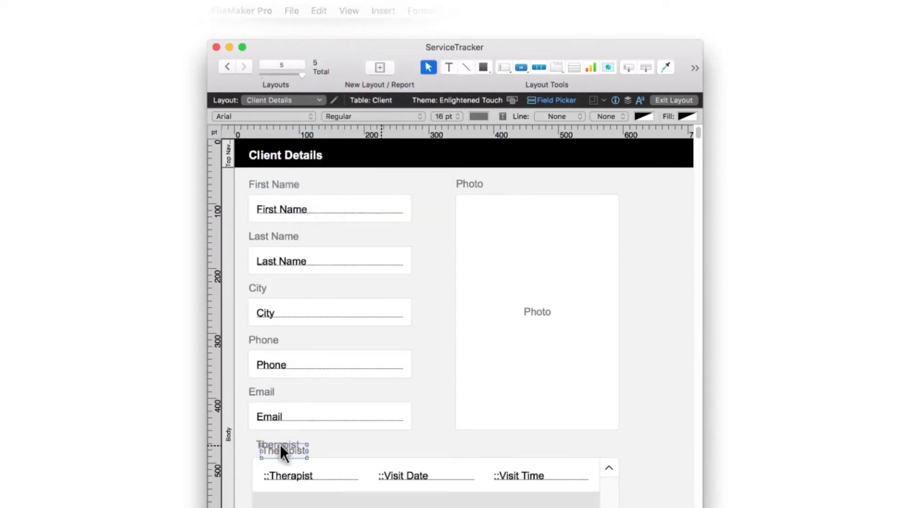
{"action": "left_click_drag", "start_coordinate": [281, 448], "coordinate": [370, 451]}
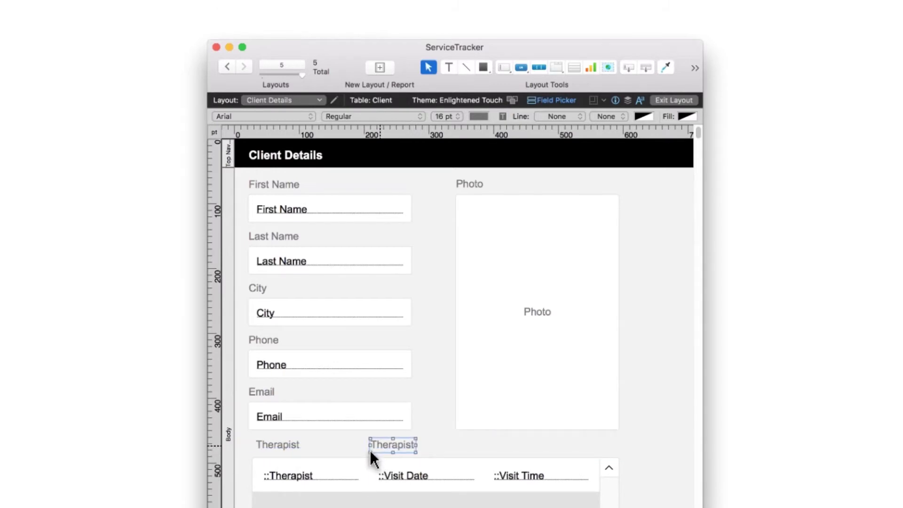
{"action": "double_click", "coordinate": [370, 450]}
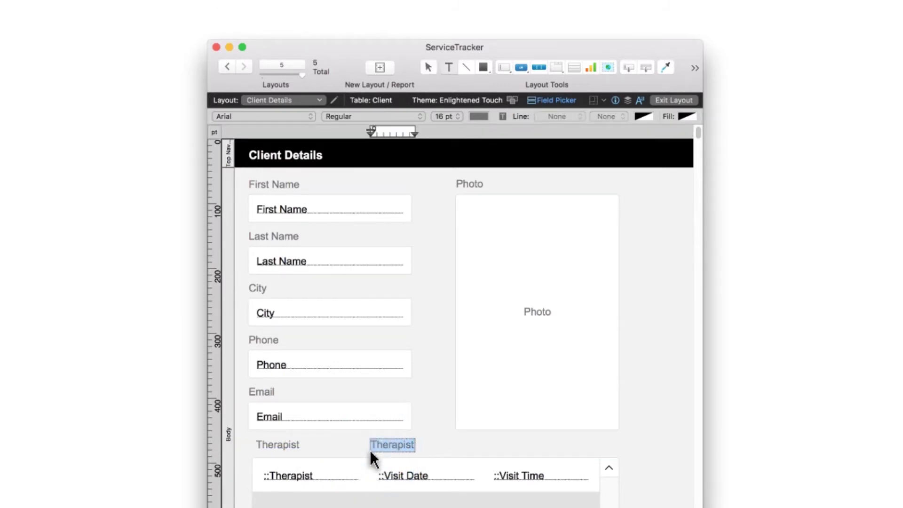
{"action": "type", "text": "Visit Date"}
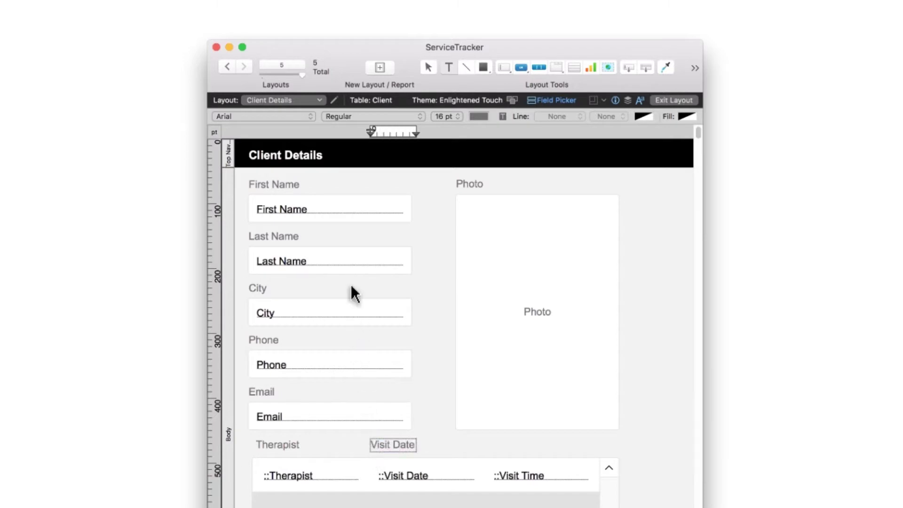
{"action": "key", "text": "Escape"}
Duplicate the Visit Date label and retitle it 'Visit Time' above the Visit Time column.
{"action": "left_click", "coordinate": [318, 11]}
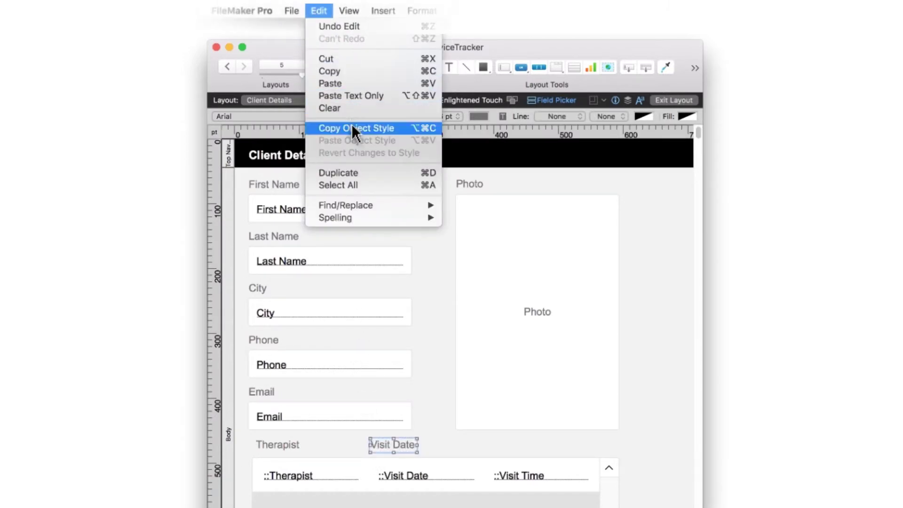
{"action": "left_click", "coordinate": [365, 173]}
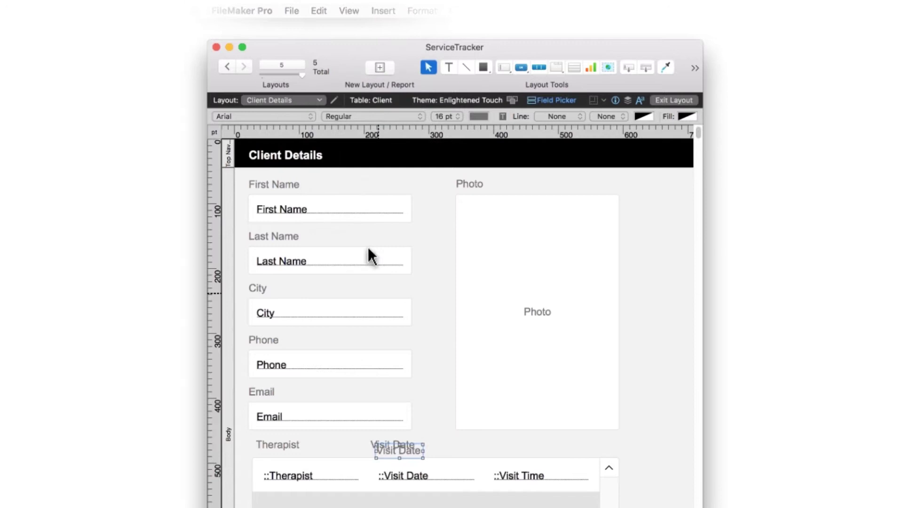
{"action": "left_click_drag", "start_coordinate": [374, 452], "coordinate": [485, 451]}
{"action": "double_click", "coordinate": [485, 450]}
{"action": "type", "text": "Time"}
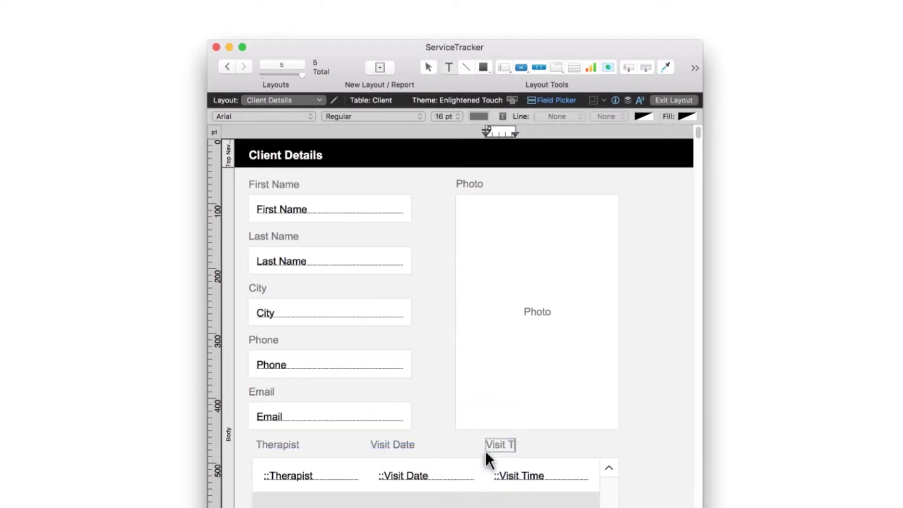
Exit Layout mode to browse the record with the Therapist, Visit Date and Visit Time portal headings.
{"action": "left_click", "coordinate": [674, 101]}
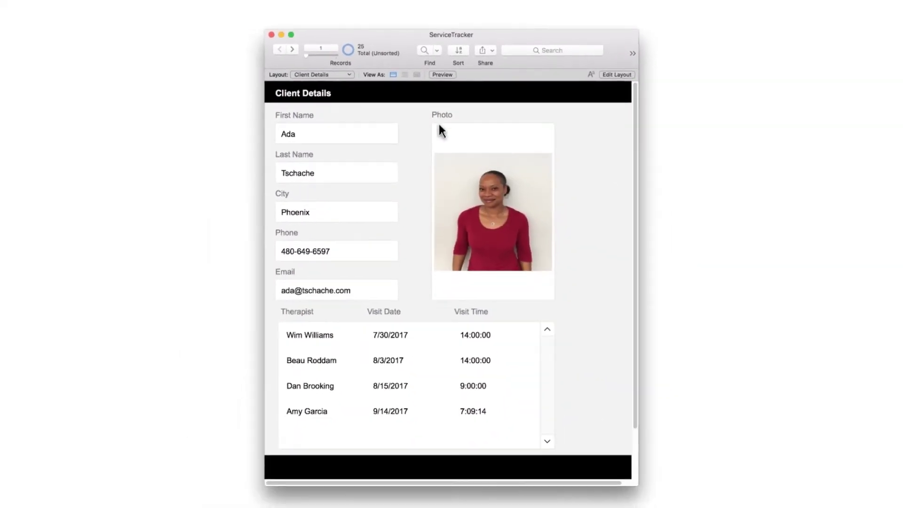